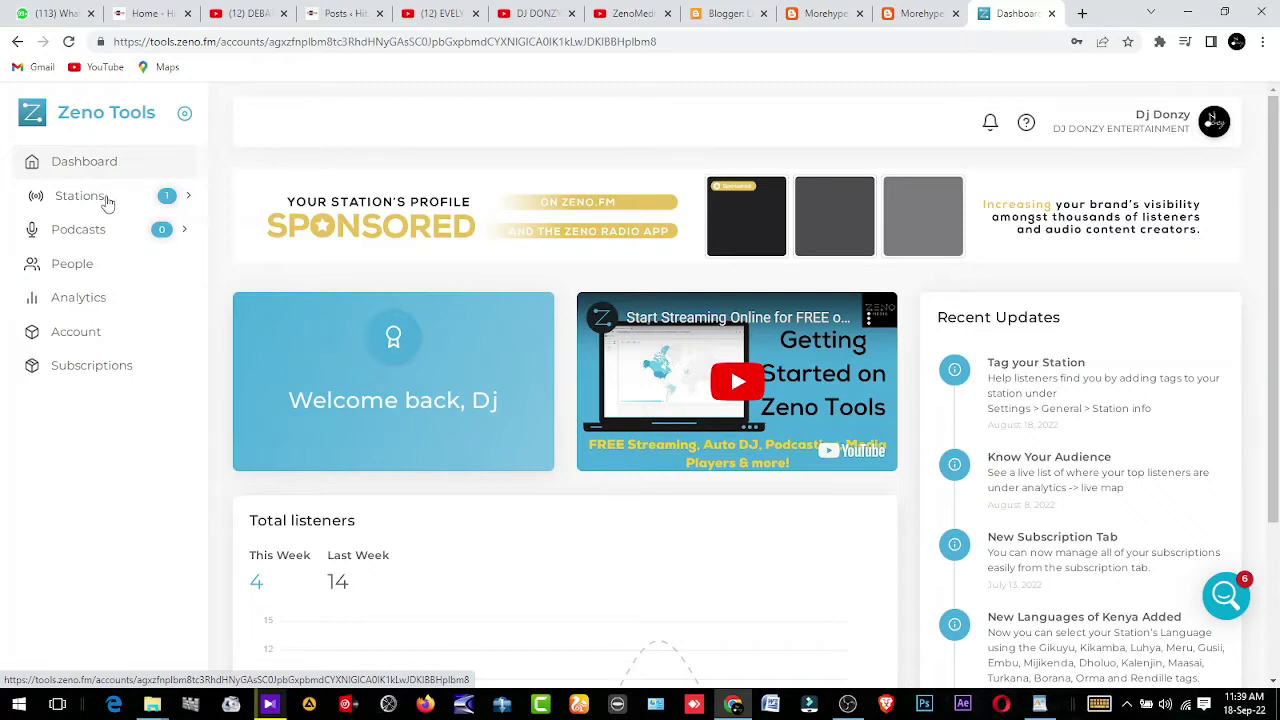
- Open the Tools page for the HitstracksGh Radio station under Stations
click(108, 200)
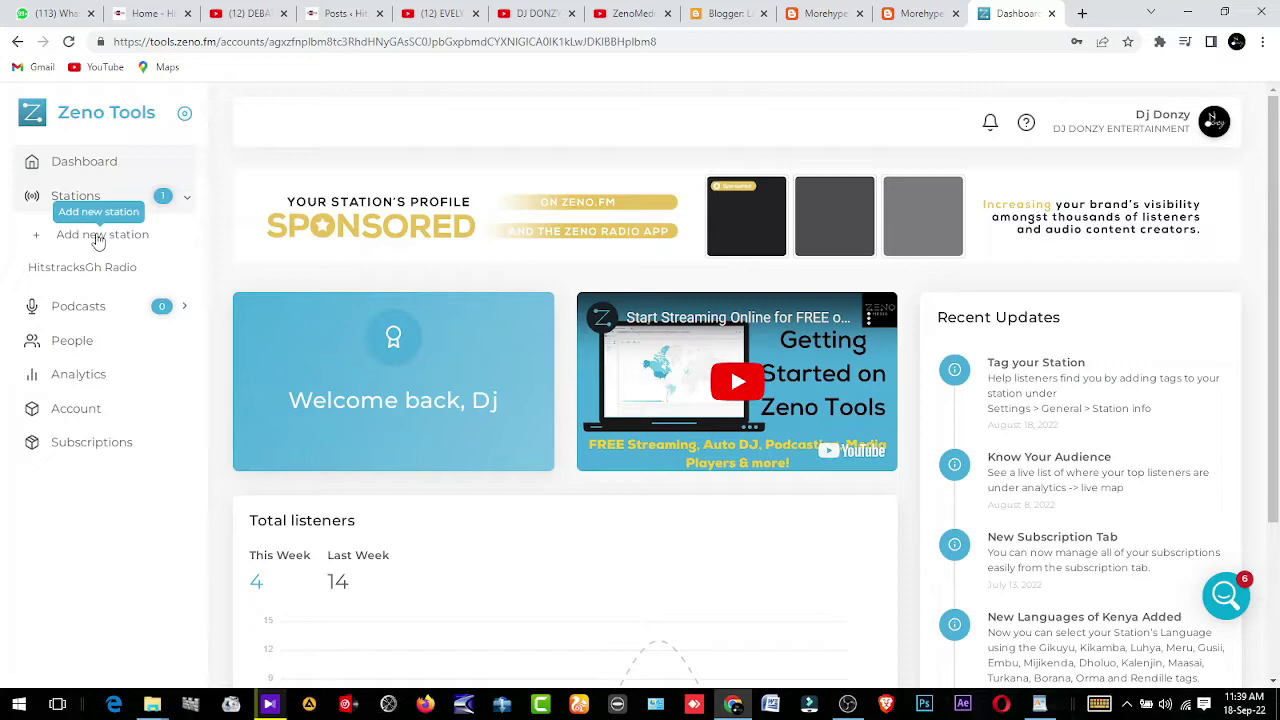
click(88, 266)
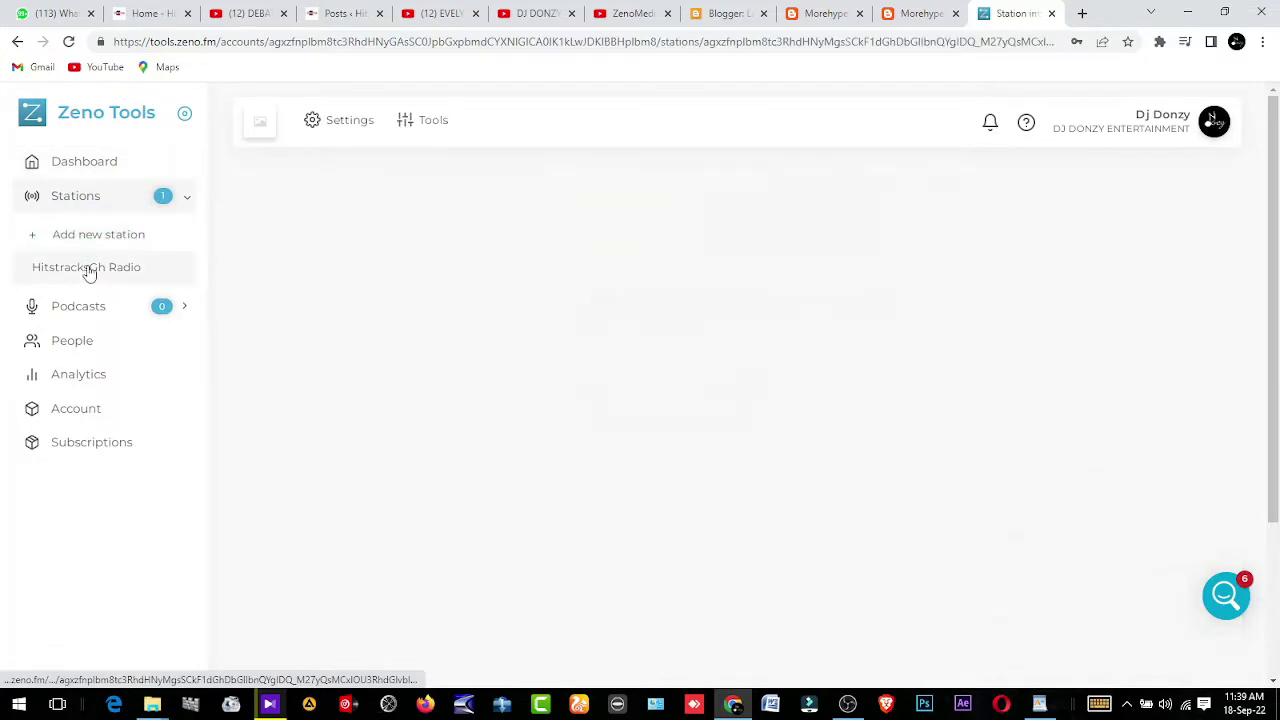
click(432, 120)
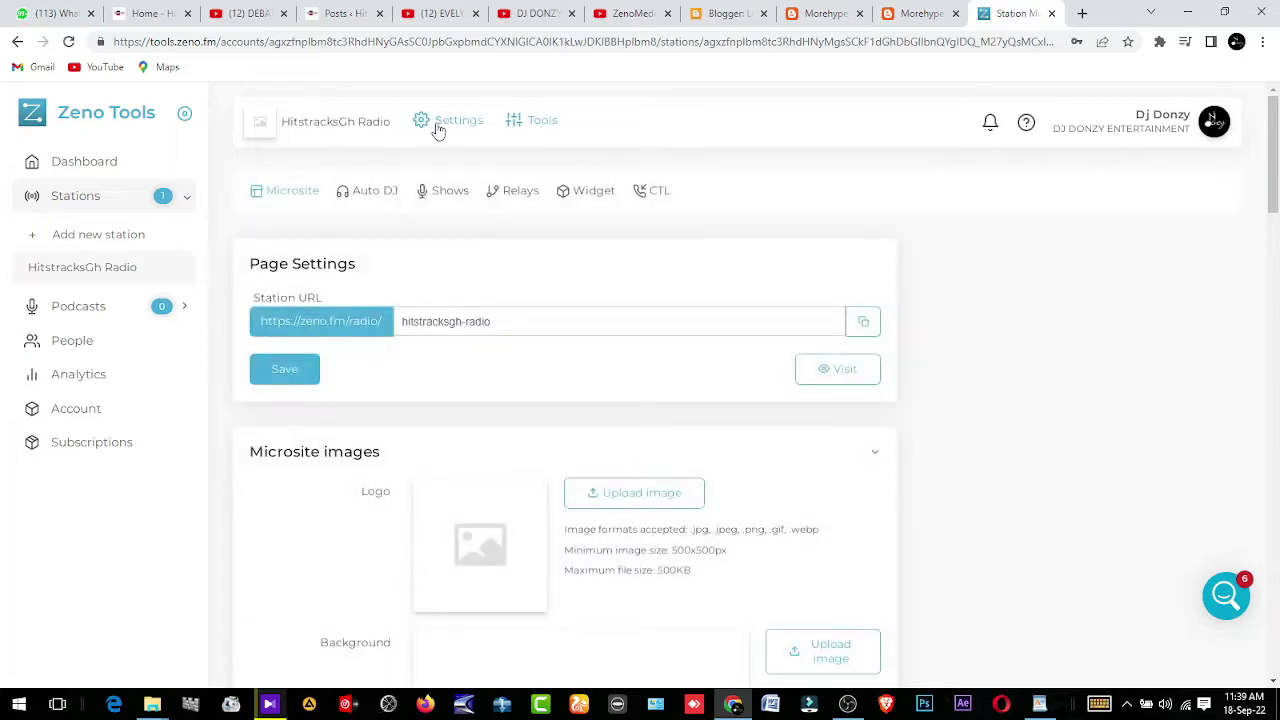
- Copy the HitstracksGh Radio widget iframe embed code at Small (575 x 250px) size
click(585, 195)
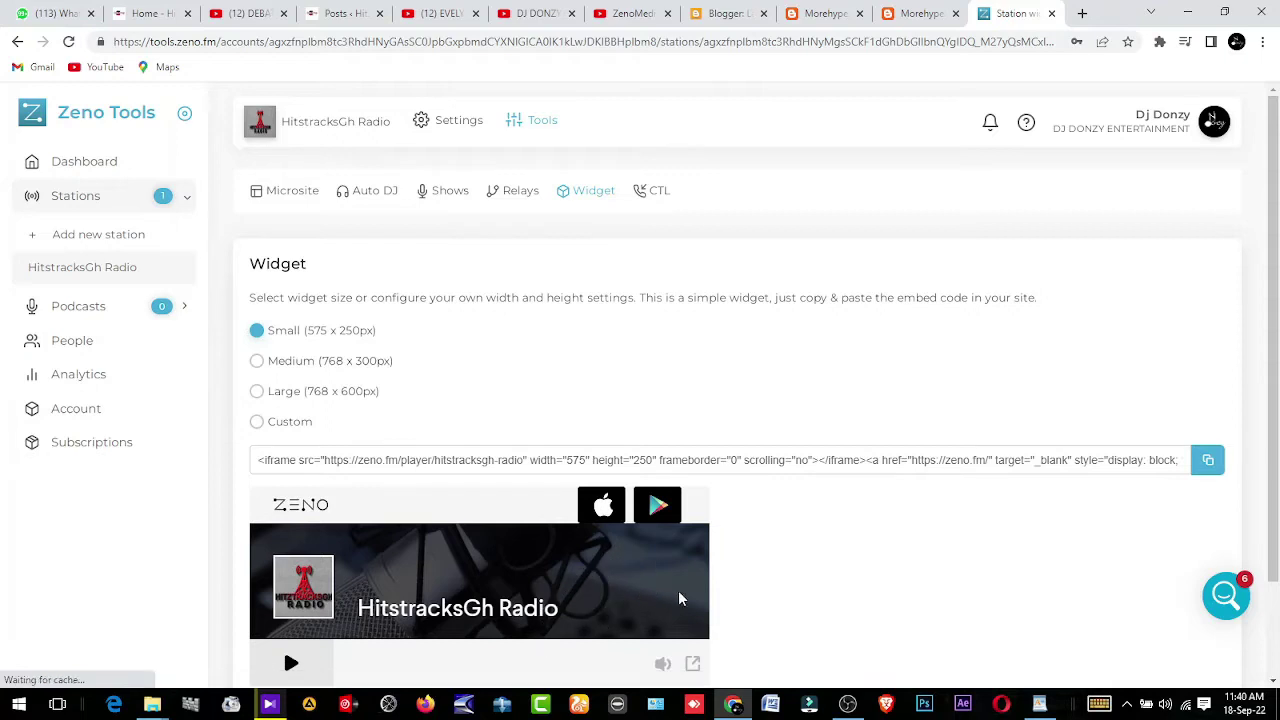
scroll(1277, 428, down, 1)
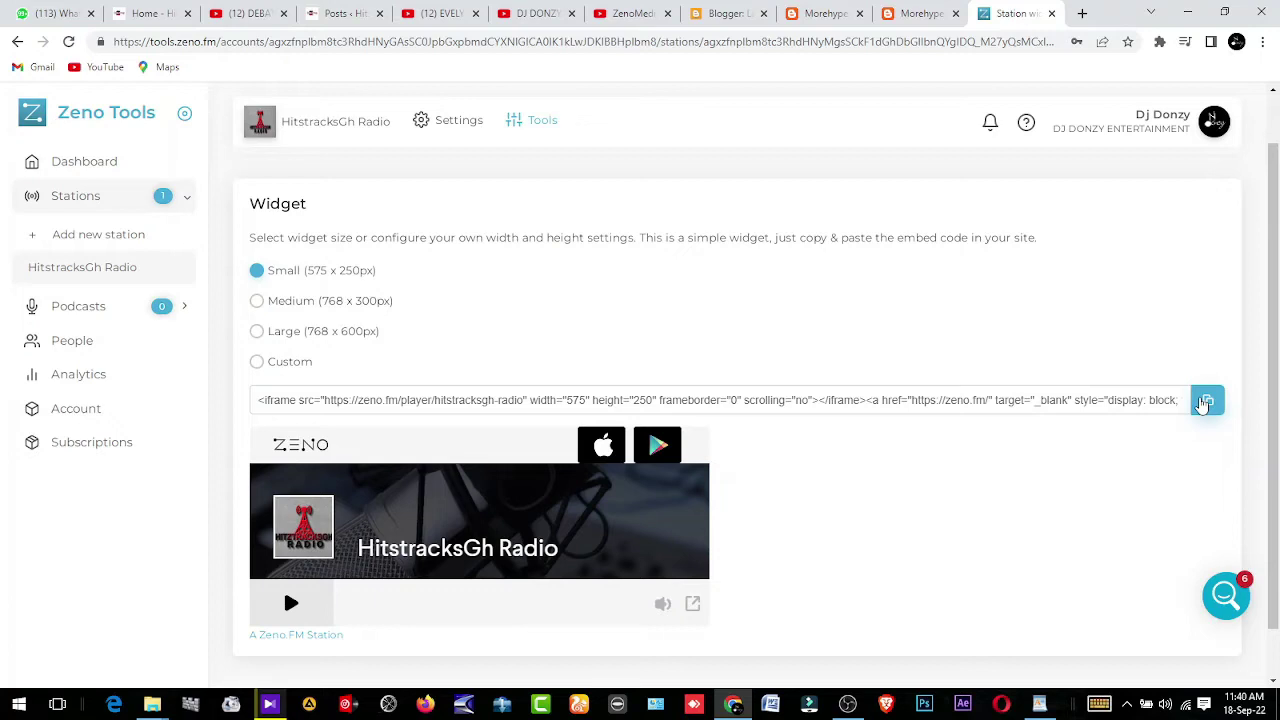
click(1207, 403)
click(1207, 401)
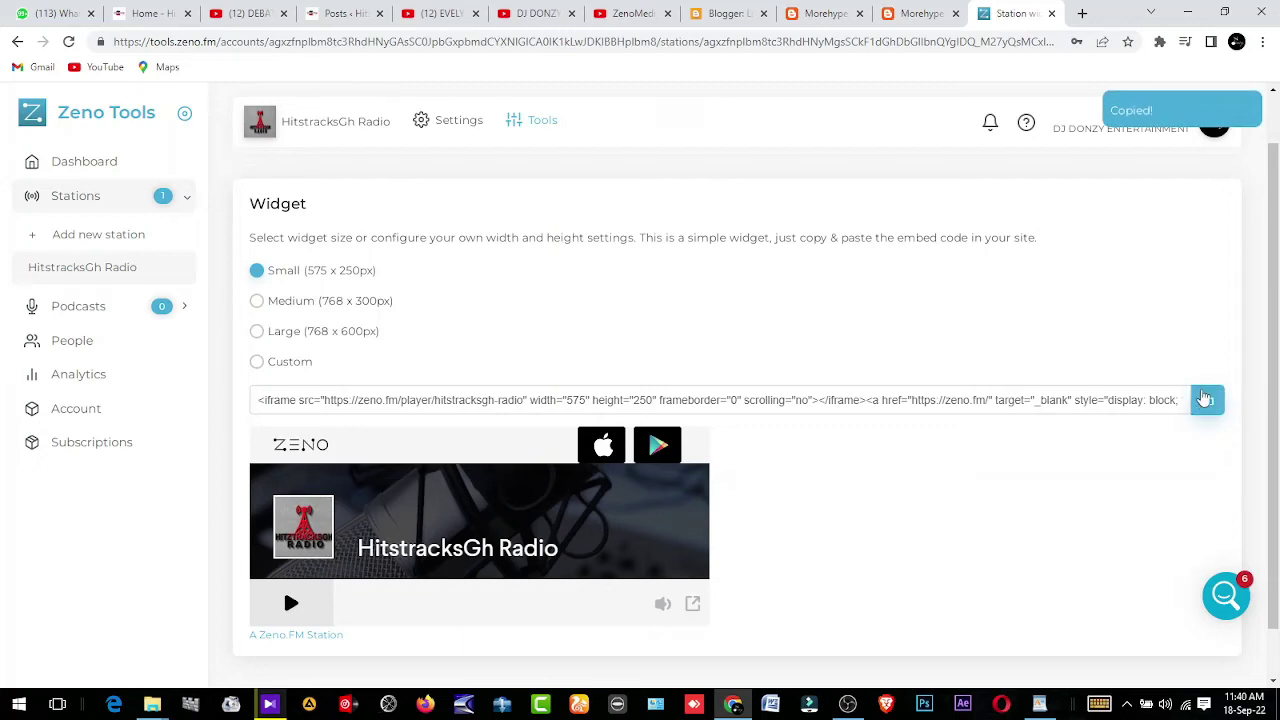
click(1208, 402)
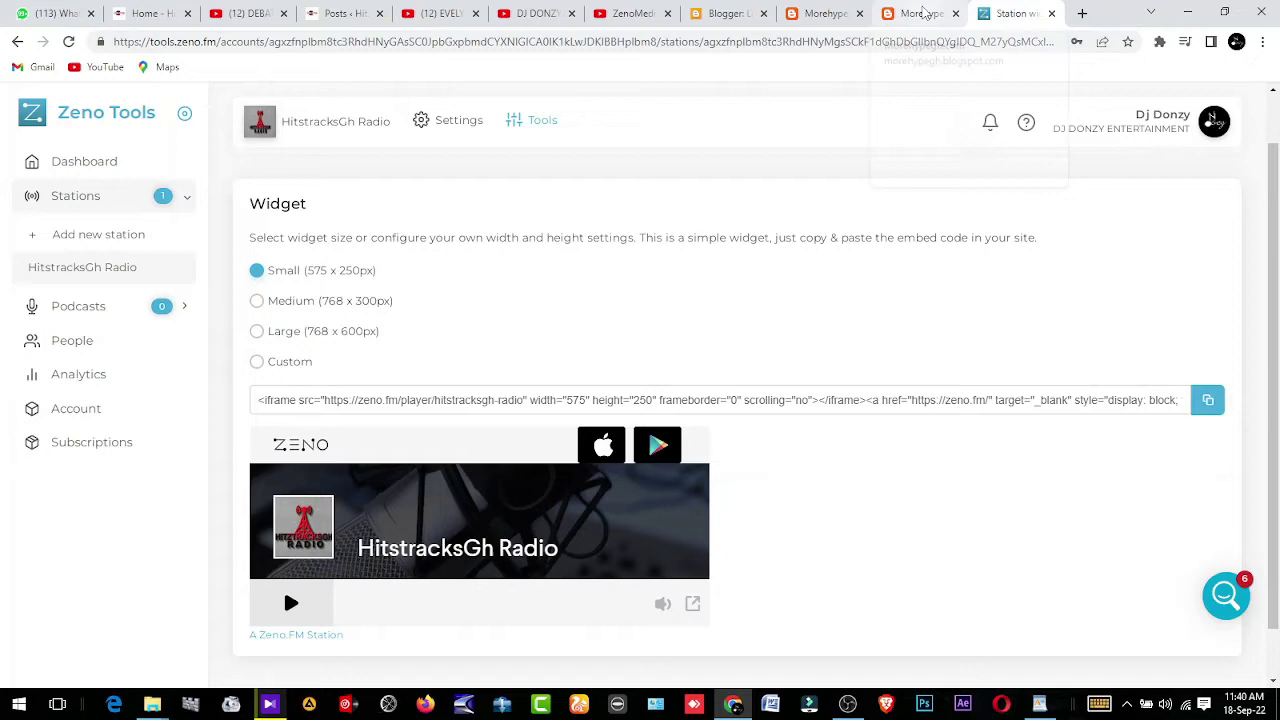
- Check the live Morehypegh.com blog page, then close it to return to Layout
click(926, 12)
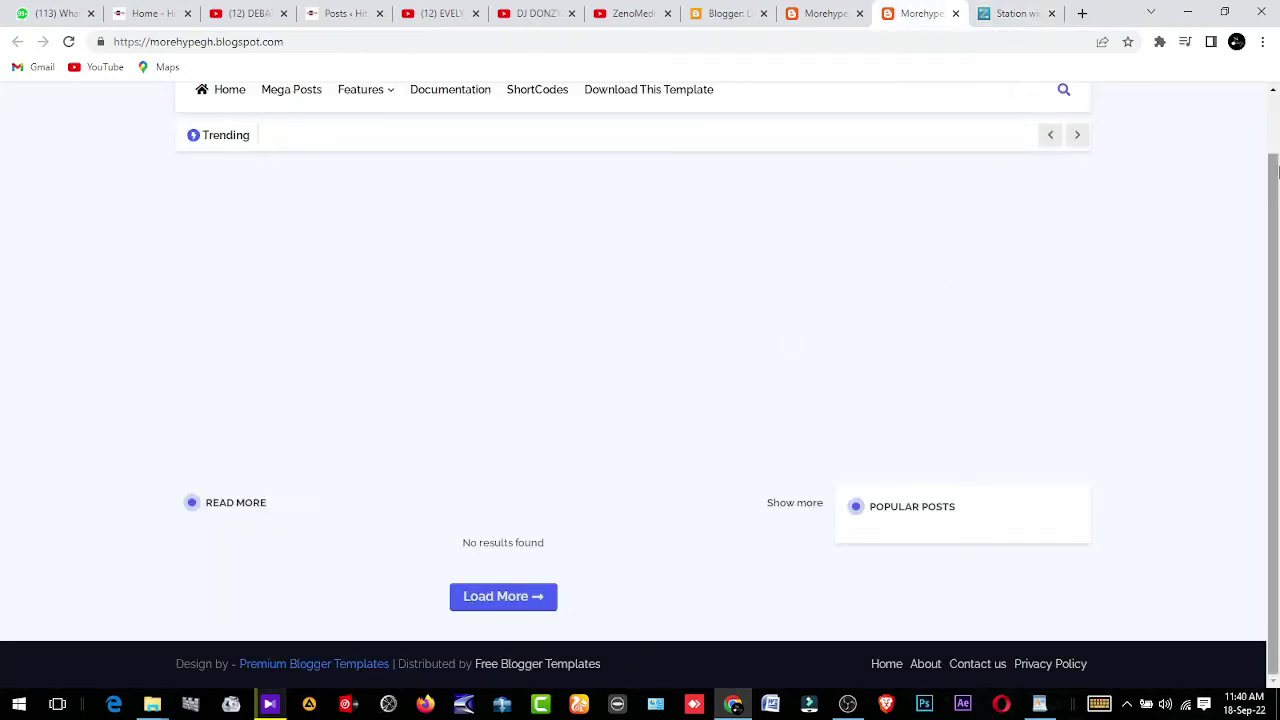
mouse_move(1276, 187)
mouse_down()
mouse_move(1276, 127)
mouse_move(1261, 158)
mouse_move(1270, 112)
mouse_move(1268, 133)
mouse_up()
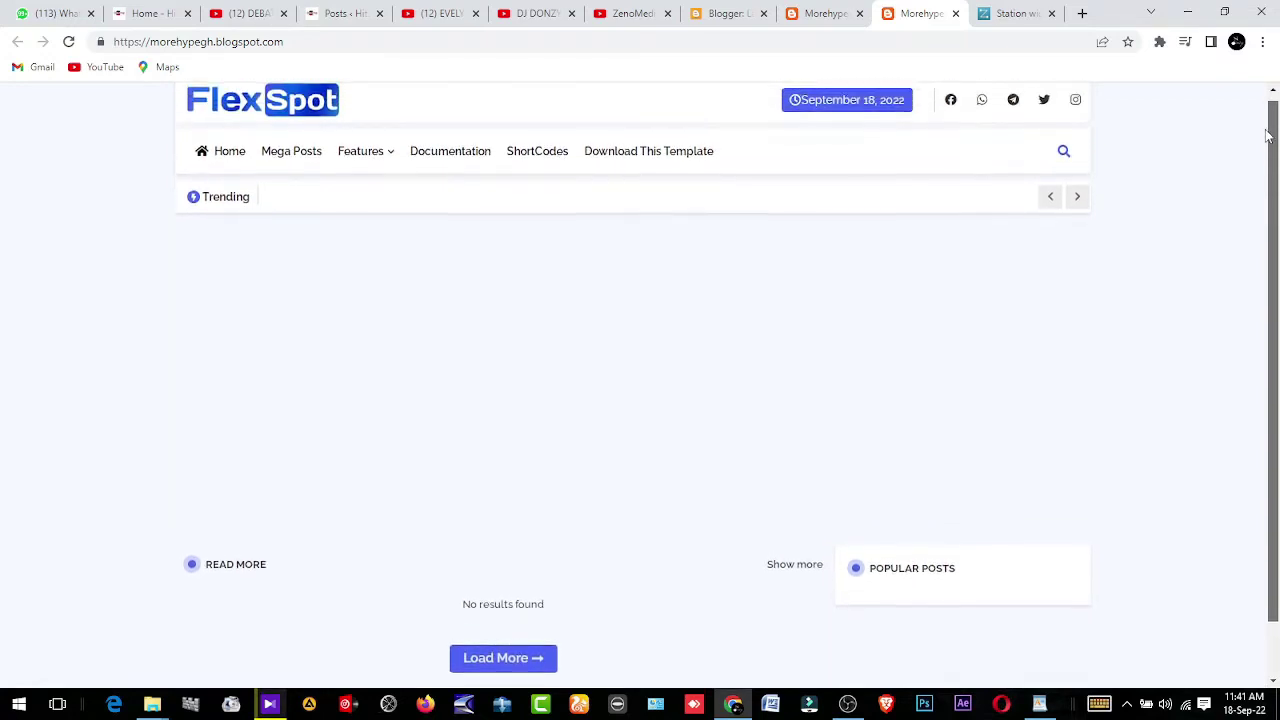
mouse_move(1268, 133)
mouse_down()
mouse_move(1265, 157)
mouse_move(1274, 121)
mouse_up()
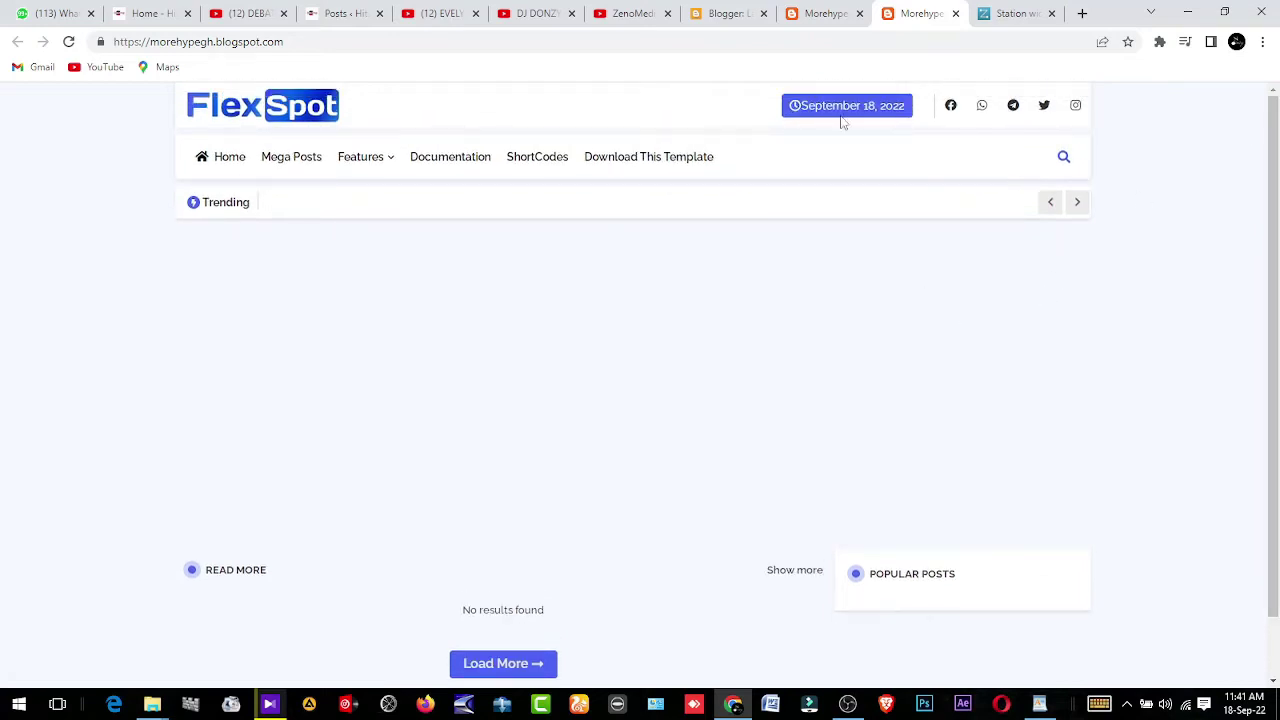
key(ctrl+w)
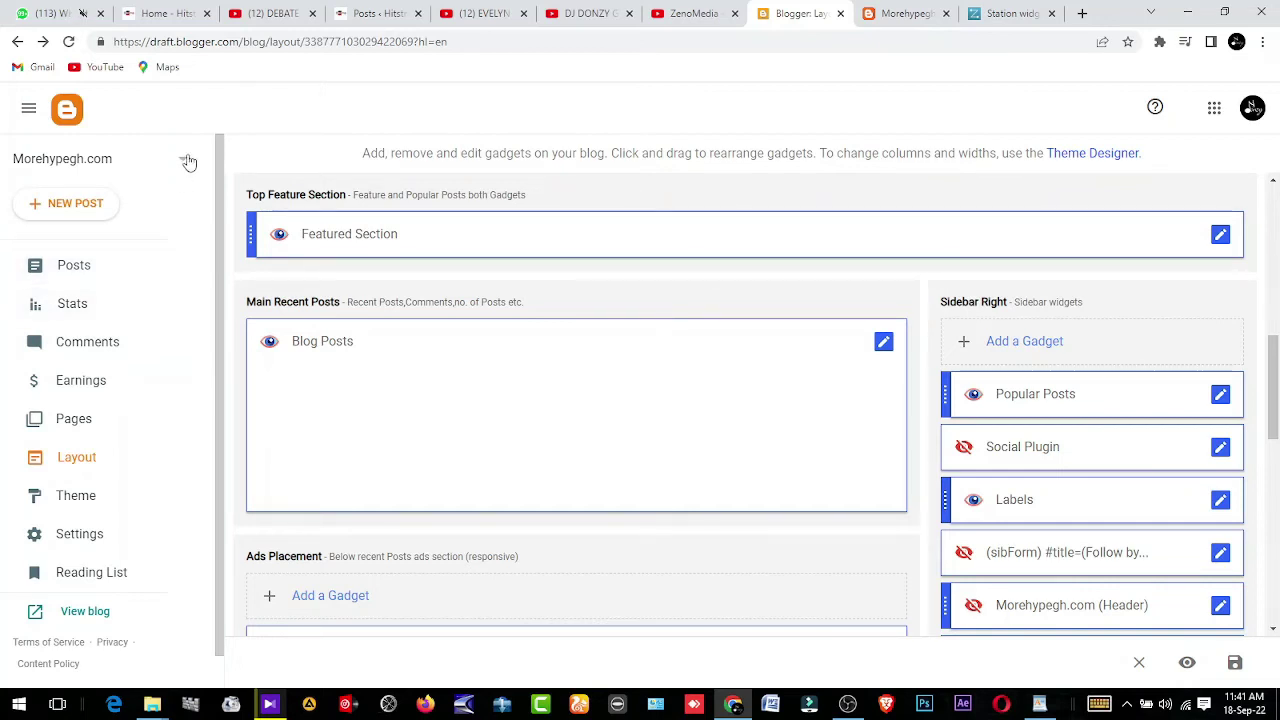
- Bring up the Add a Gadget list for the Sidebar Right section
click(79, 466)
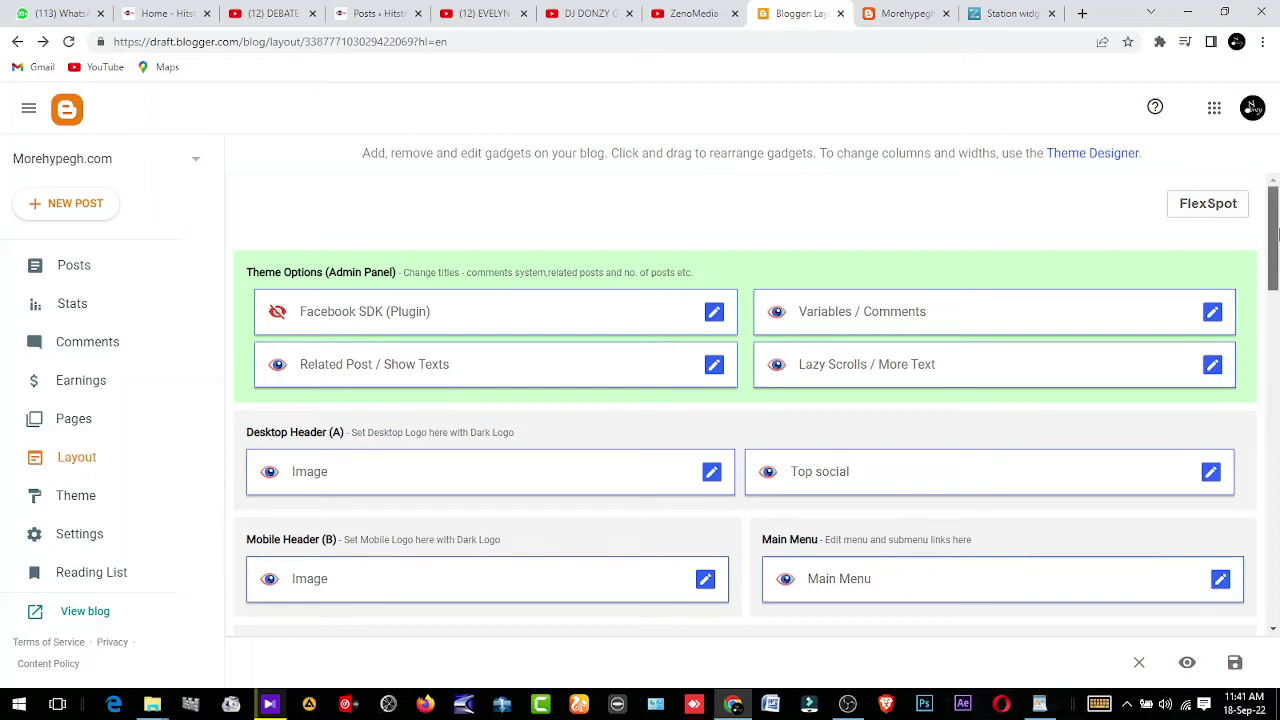
mouse_move(1276, 232)
mouse_down()
mouse_move(1266, 400)
mouse_move(1268, 377)
mouse_up()
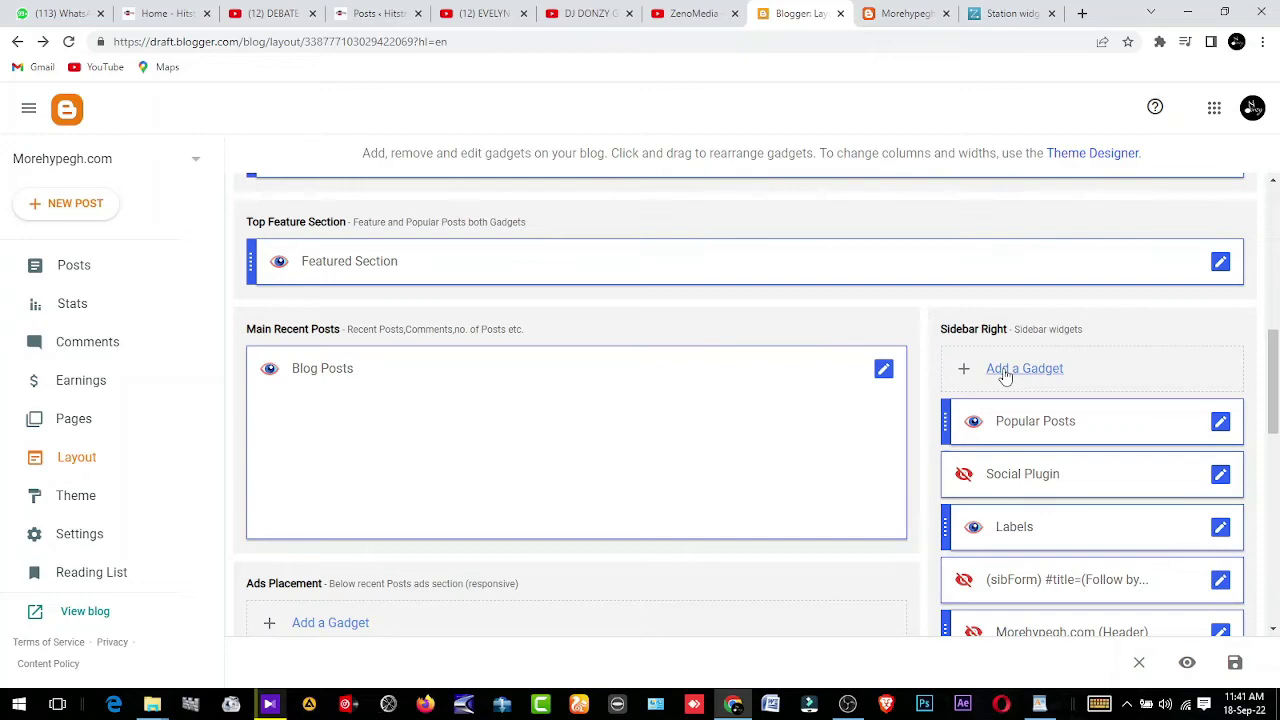
click(1005, 372)
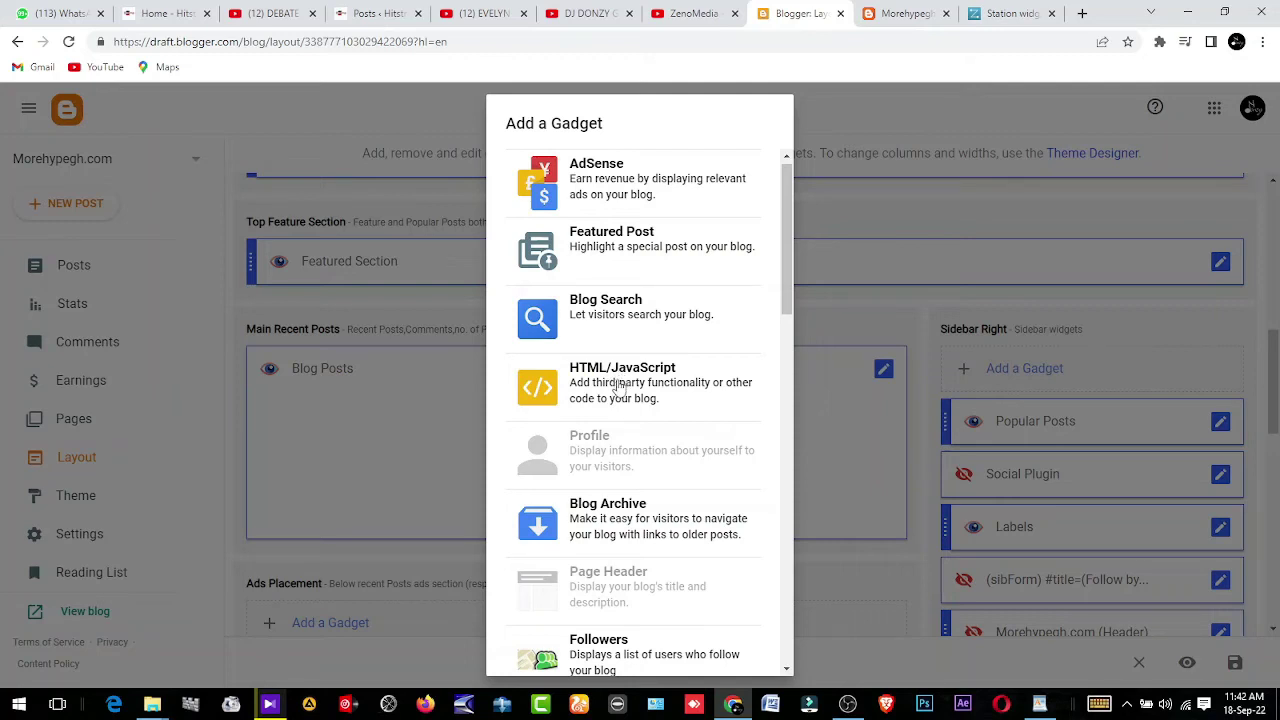
- Create an HTML/JavaScript gadget titled 'ZENO FM' containing the pasted Zeno player embed code
click(616, 388)
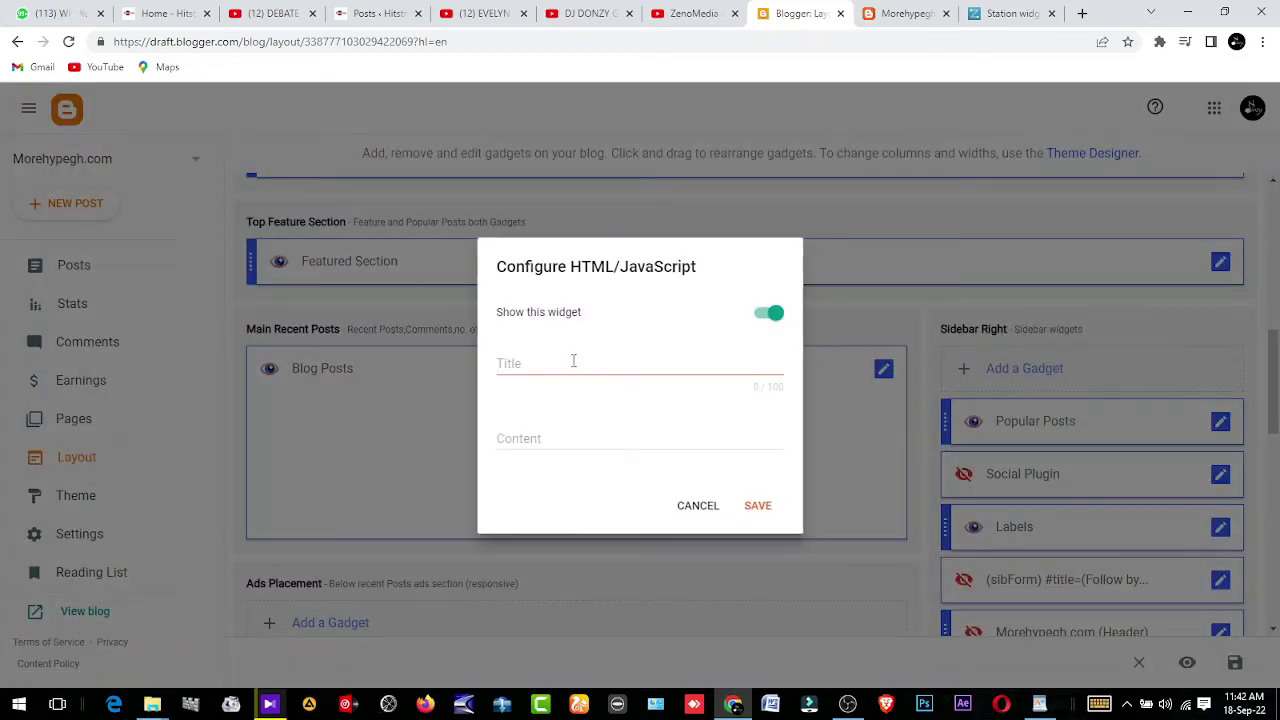
click(573, 363)
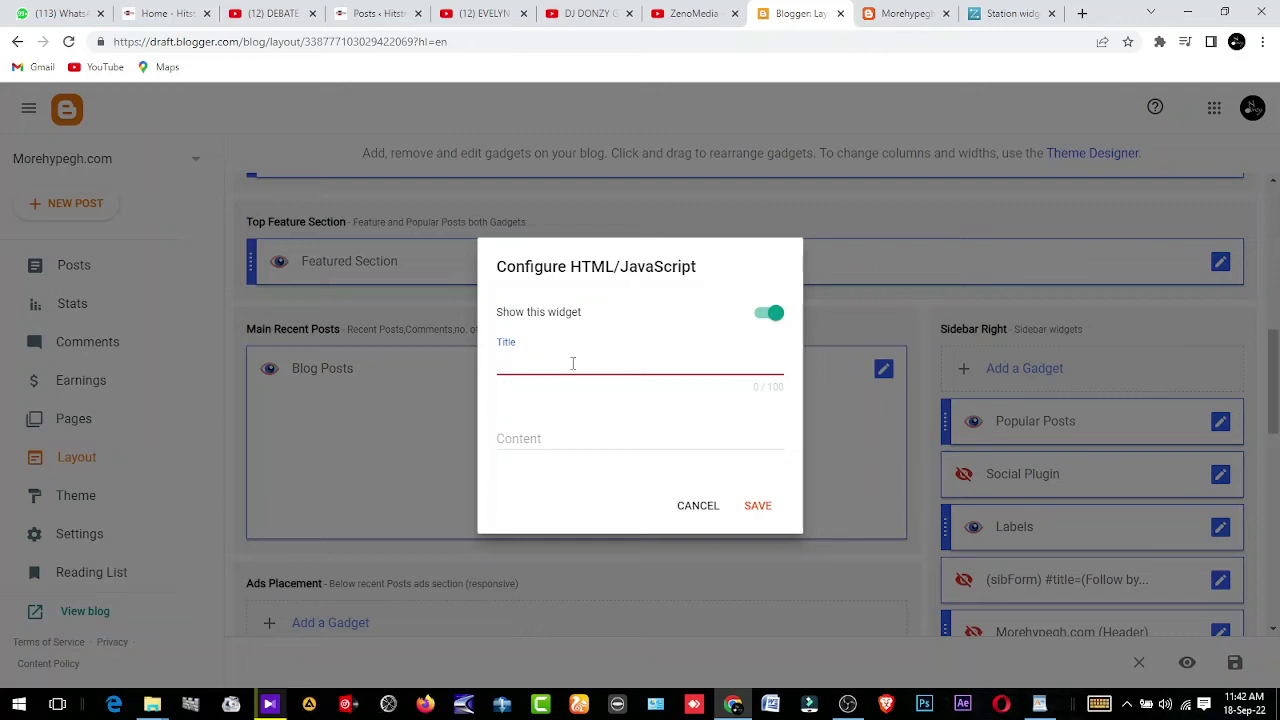
text(ZE)
text(NO )
text(FM)
click(548, 441)
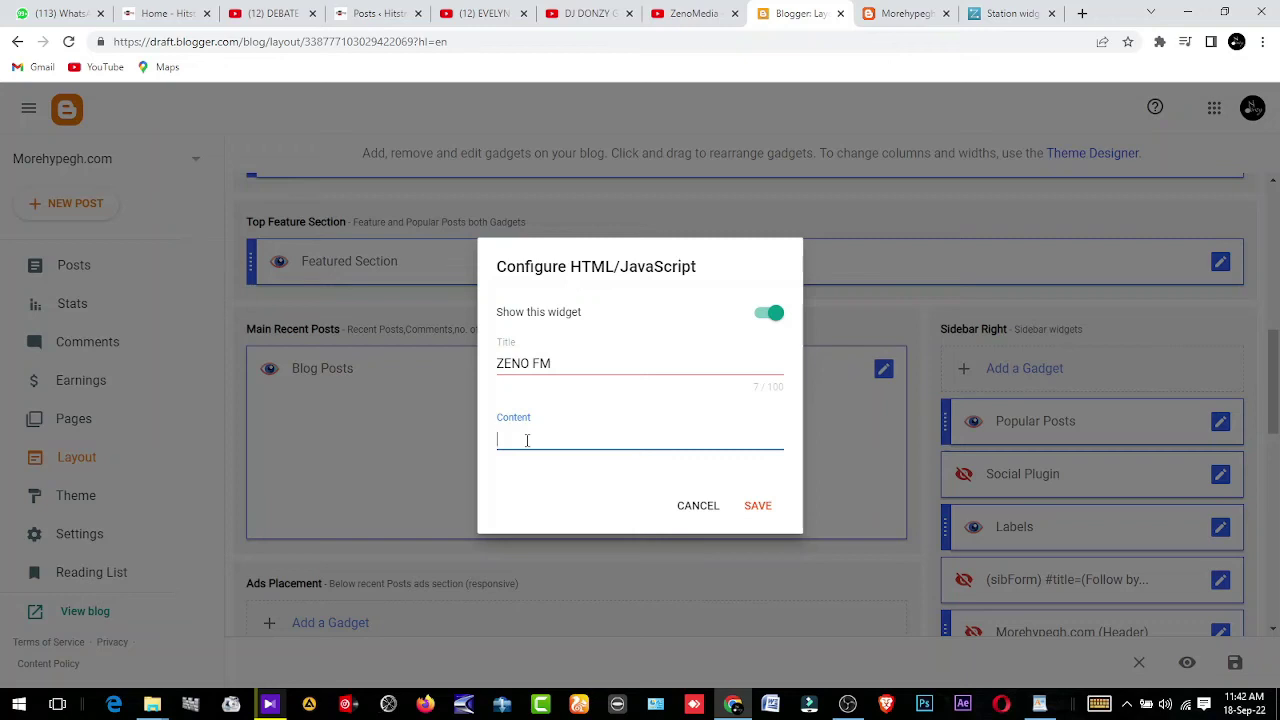
right_click(527, 440)
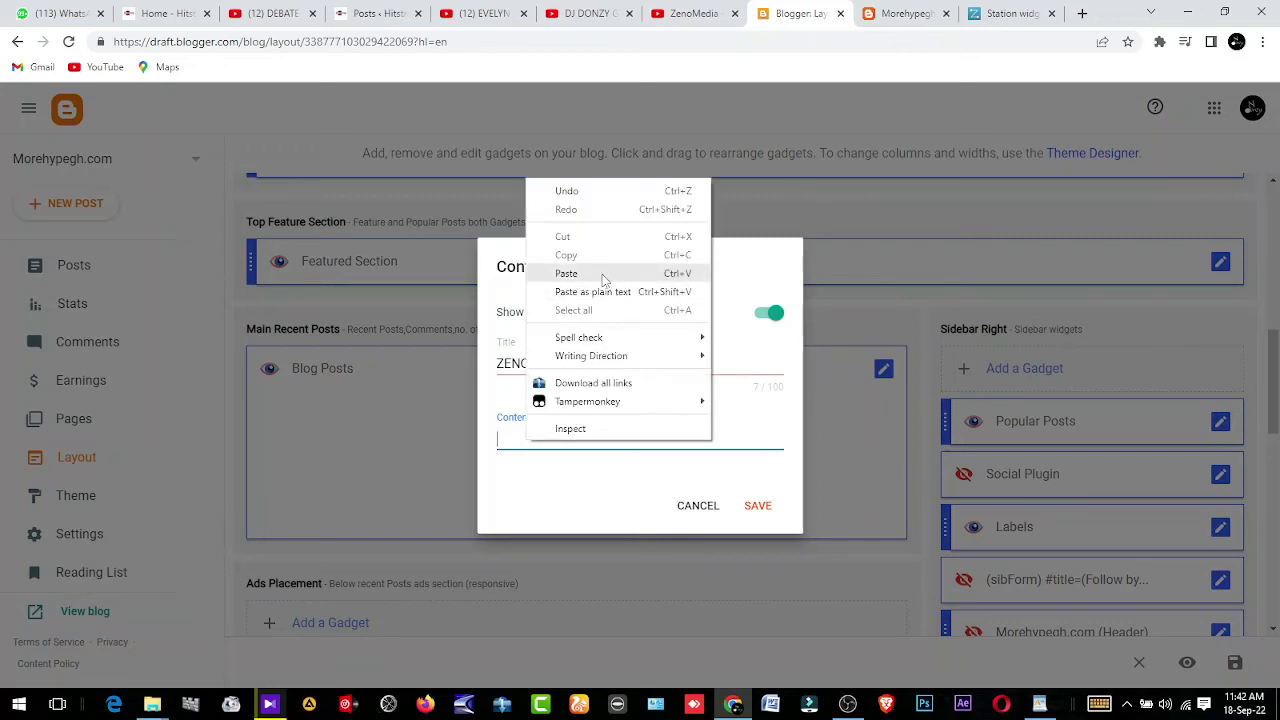
click(566, 273)
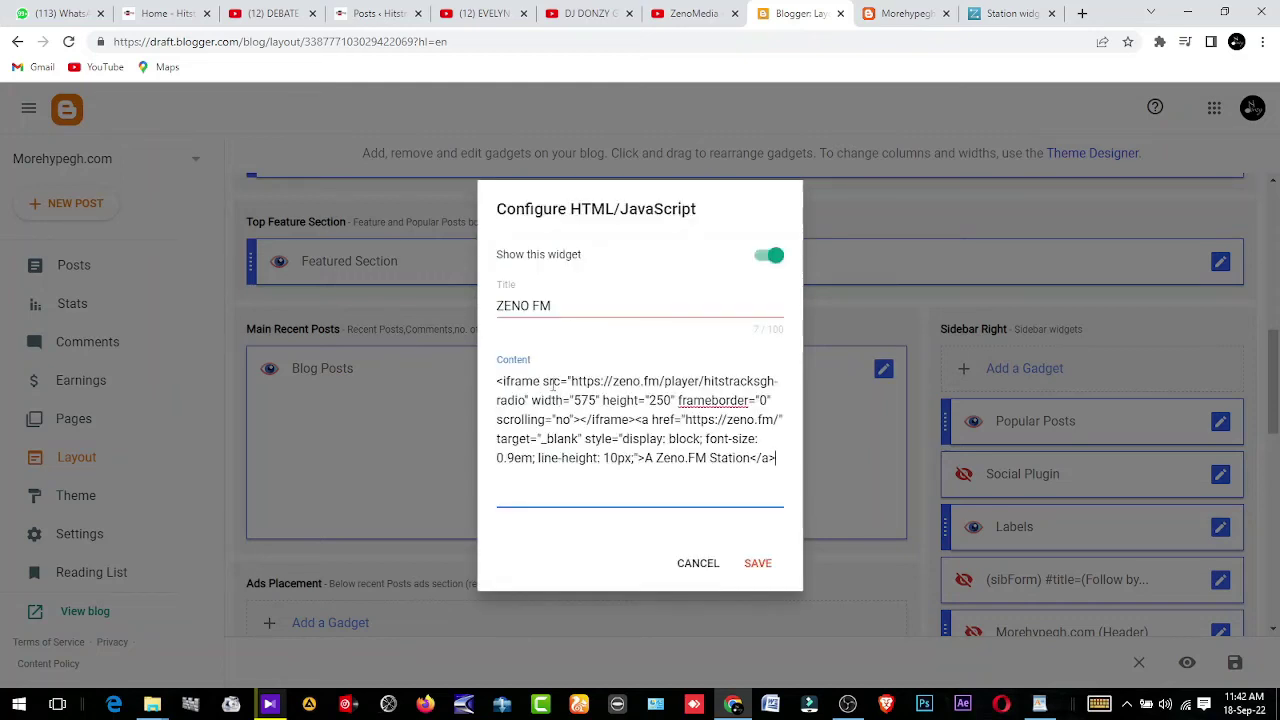
- Save the ZENO FM gadget and the updated blog layout
click(758, 564)
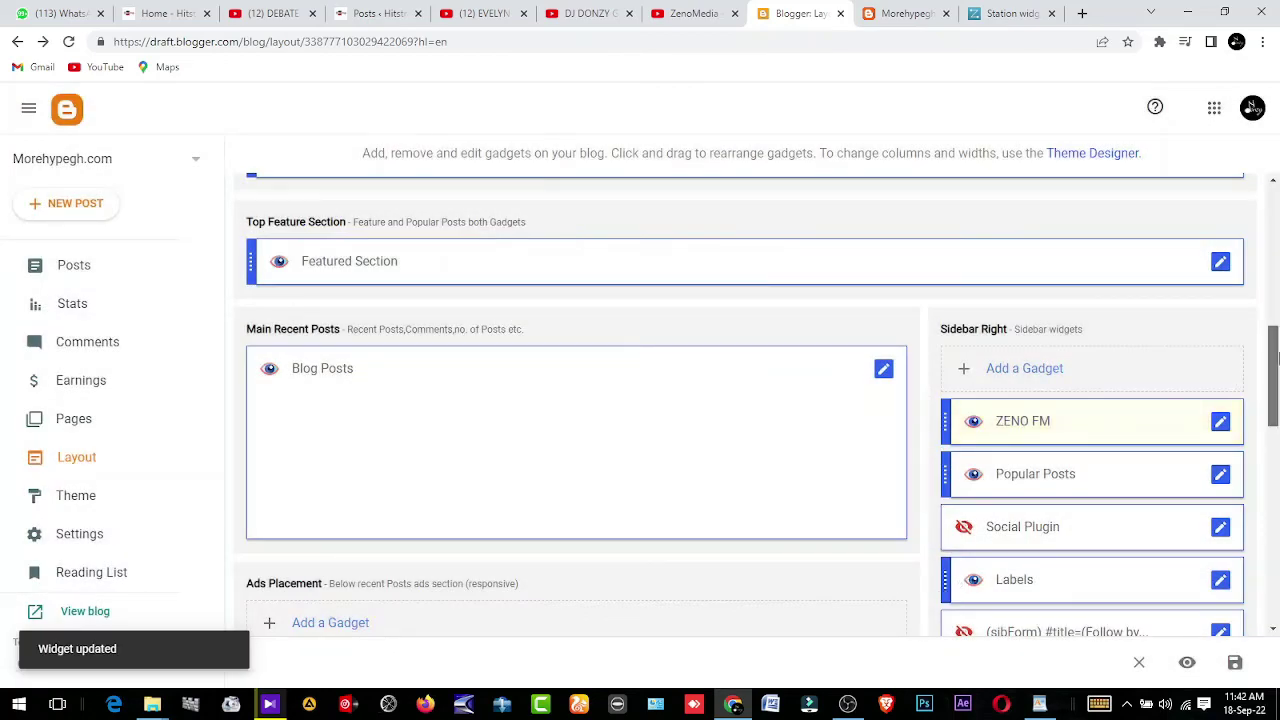
drag(1270, 370, 1266, 515)
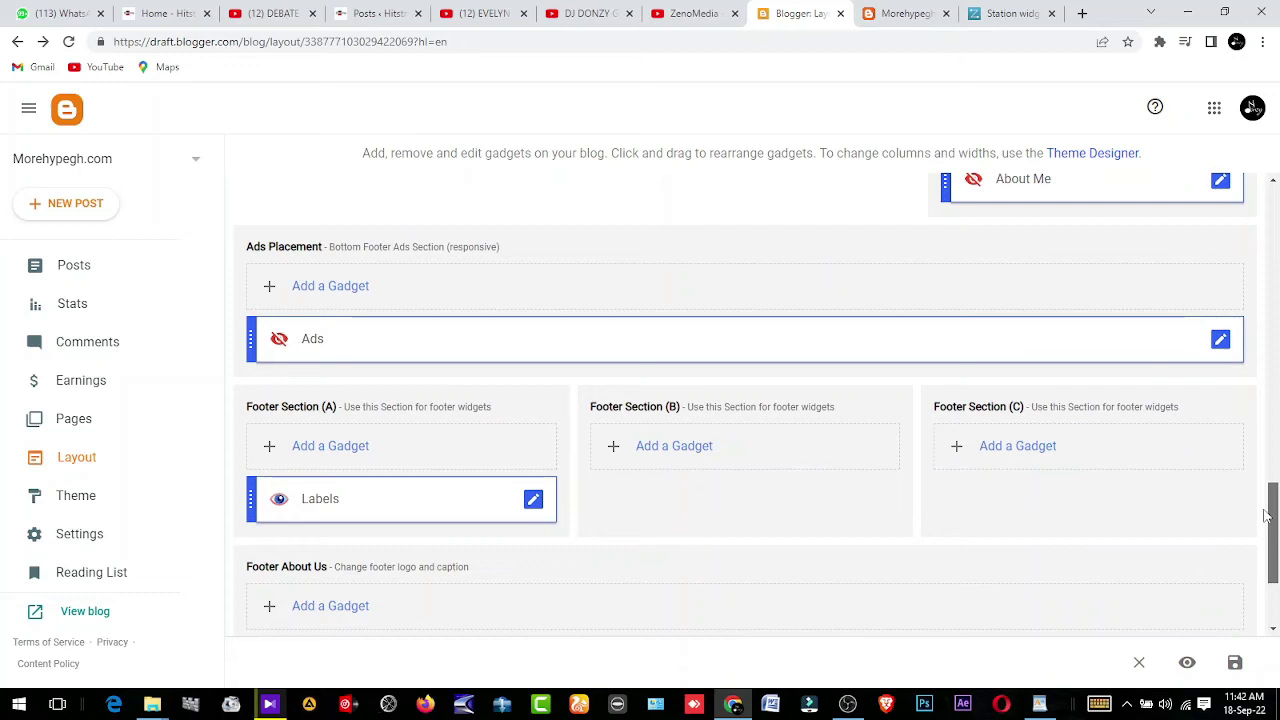
click(1236, 665)
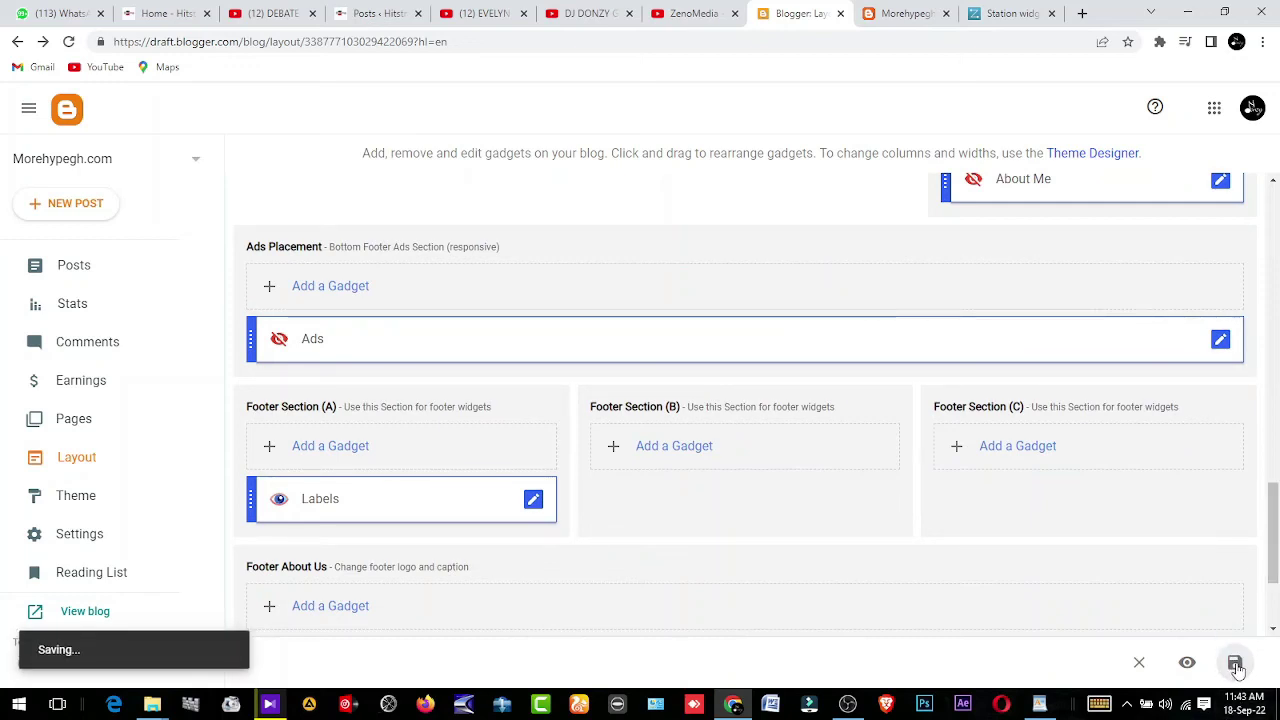
- Reload the live blog and test the sidebar's HitstracksGh Radio player by playing, then stopping it
click(897, 12)
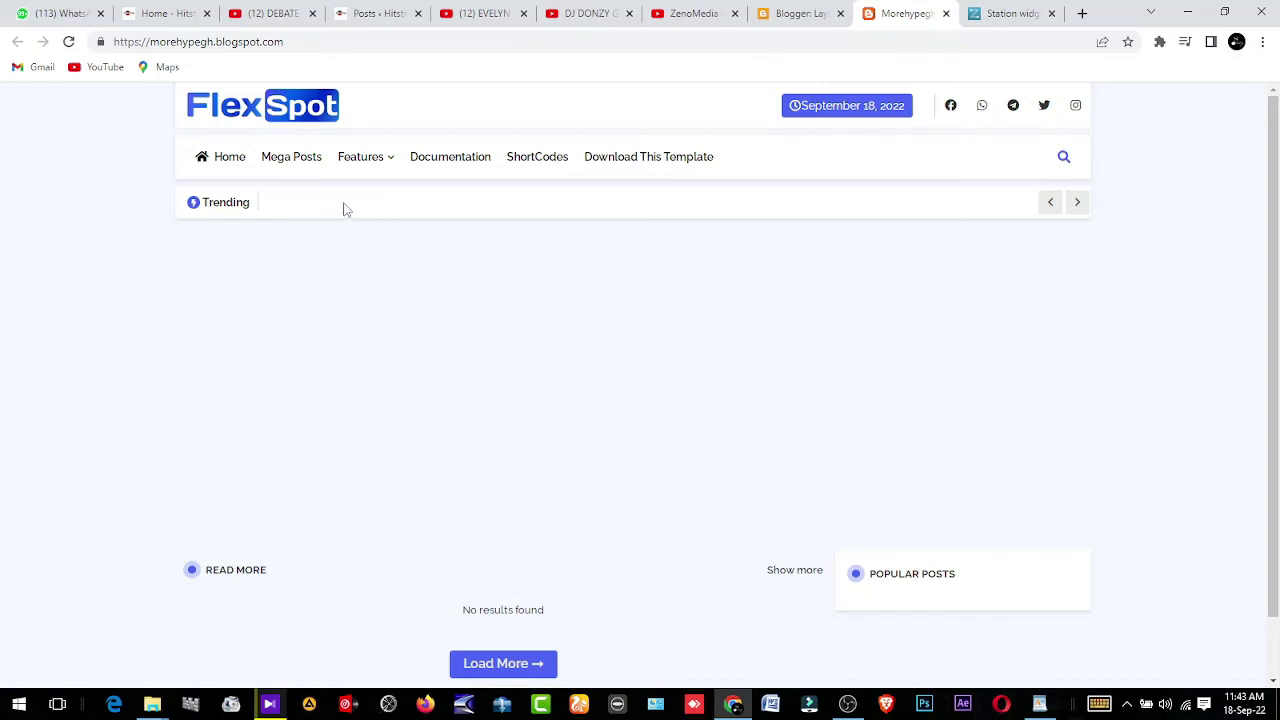
click(69, 41)
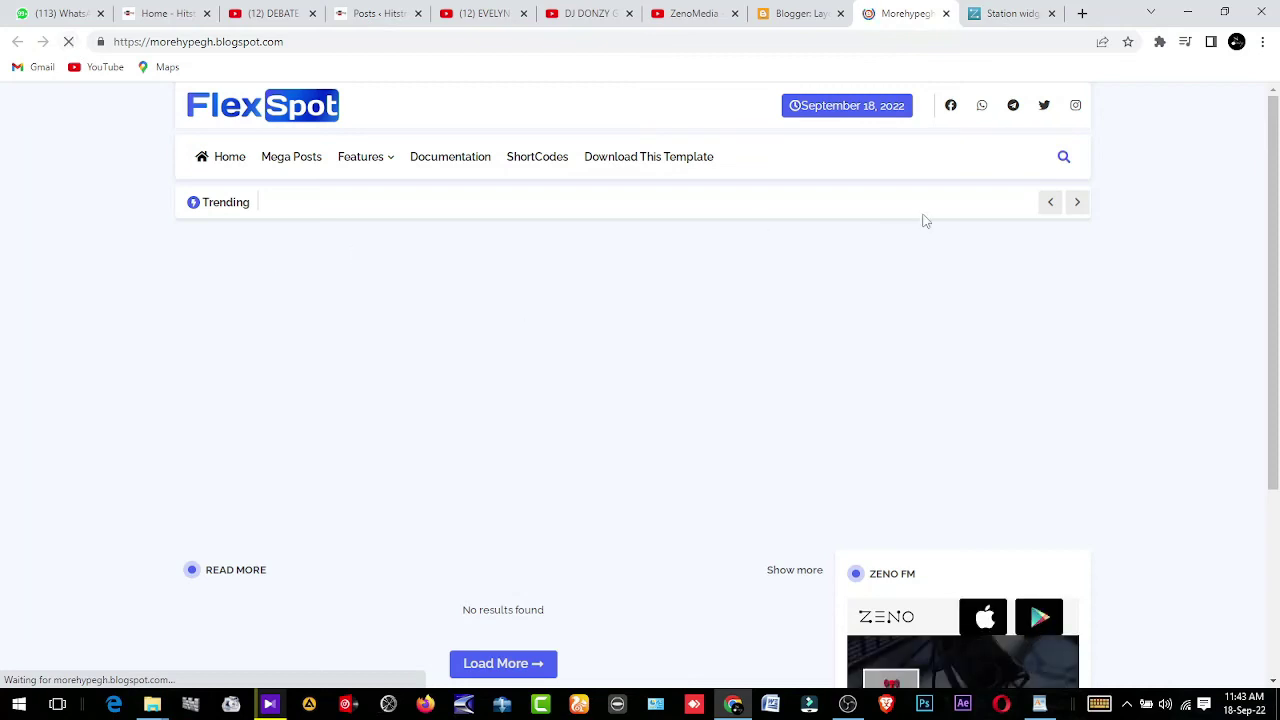
drag(1276, 209, 1237, 380)
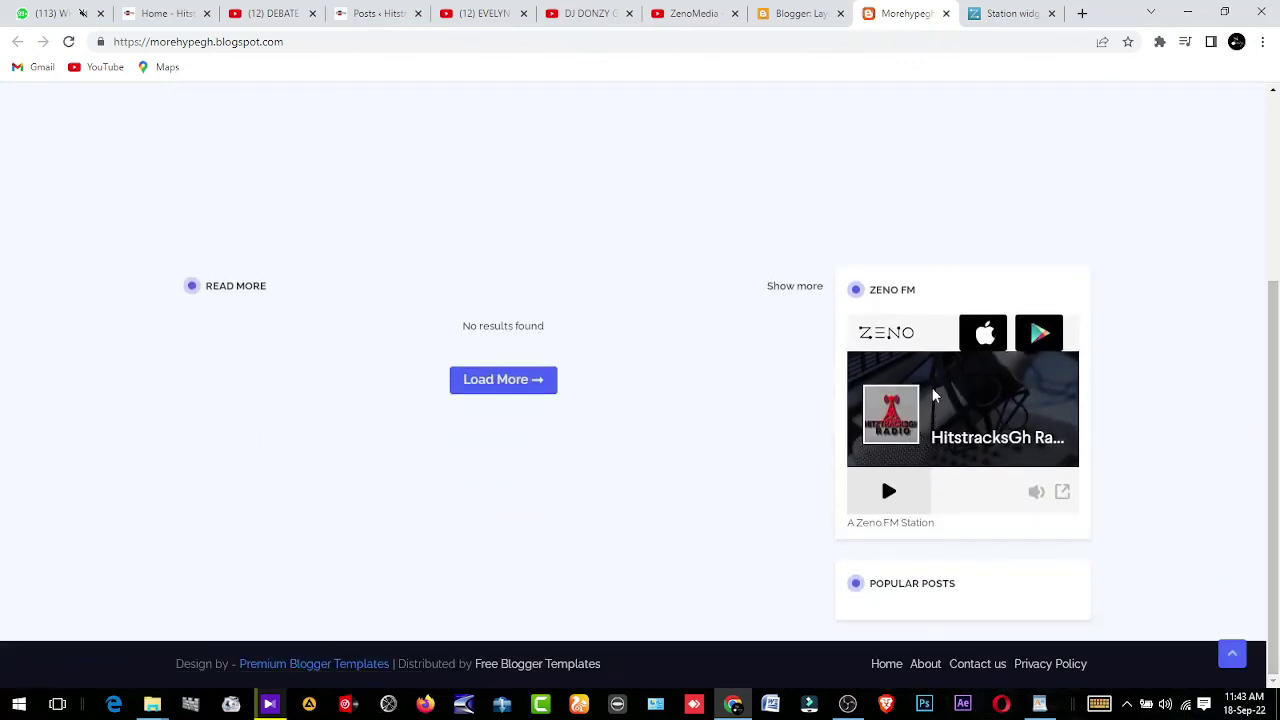
click(889, 491)
click(890, 492)
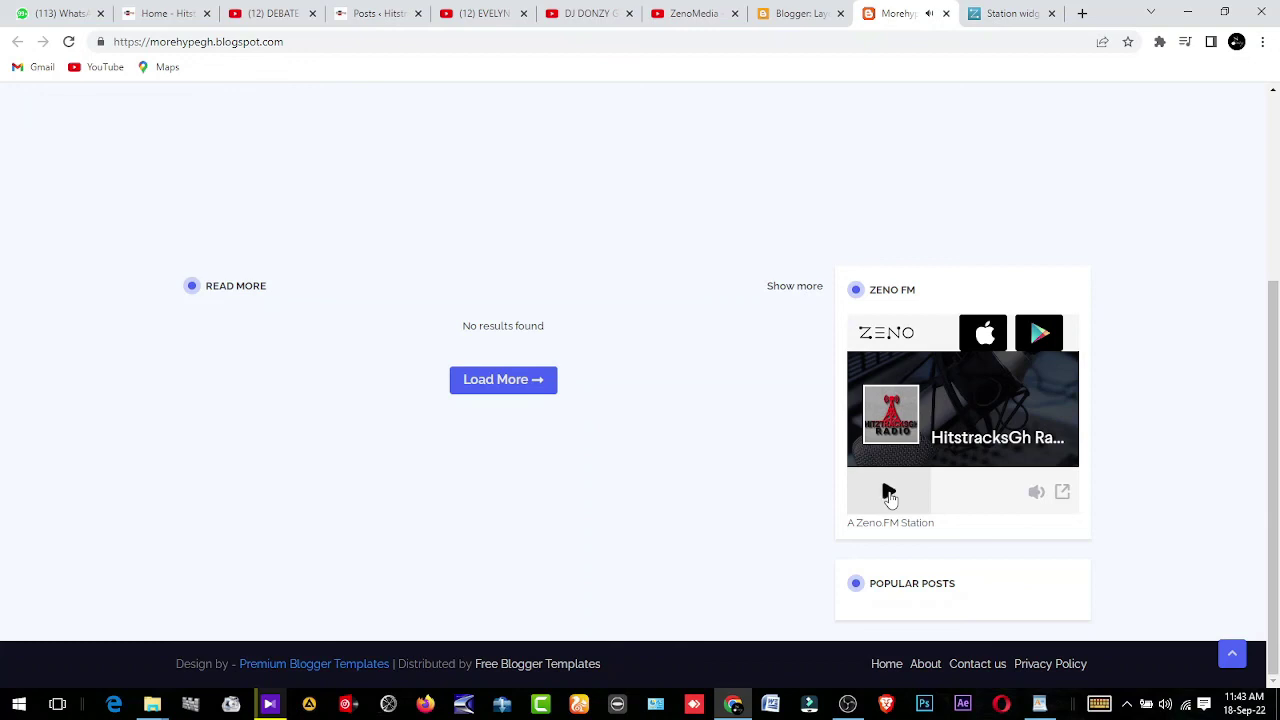